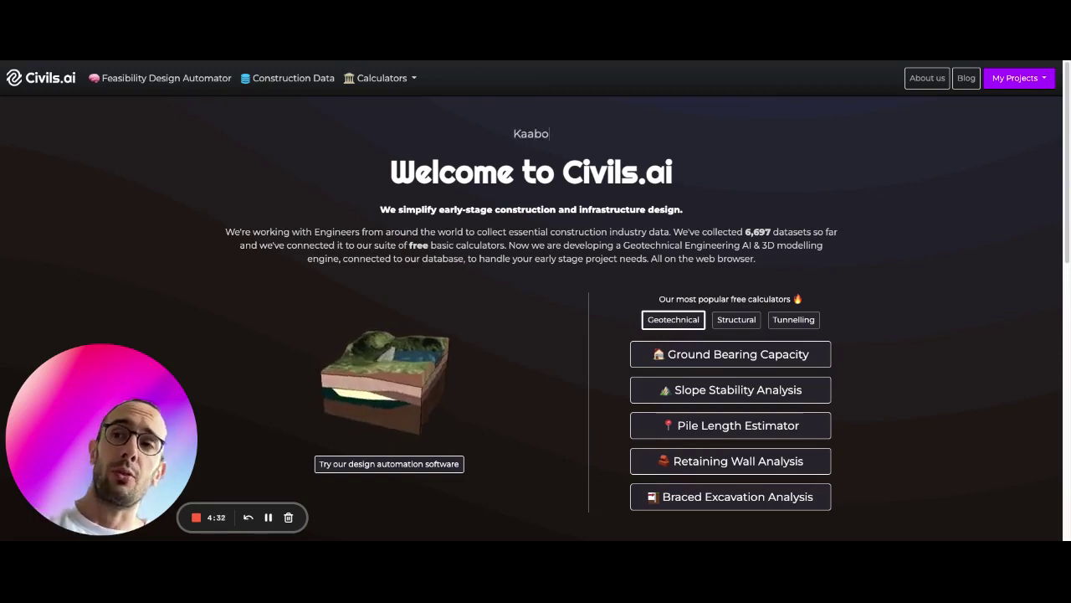
- Open the Formwork Design Calculator from the contractors' group of free calculators
left_click(383, 78)
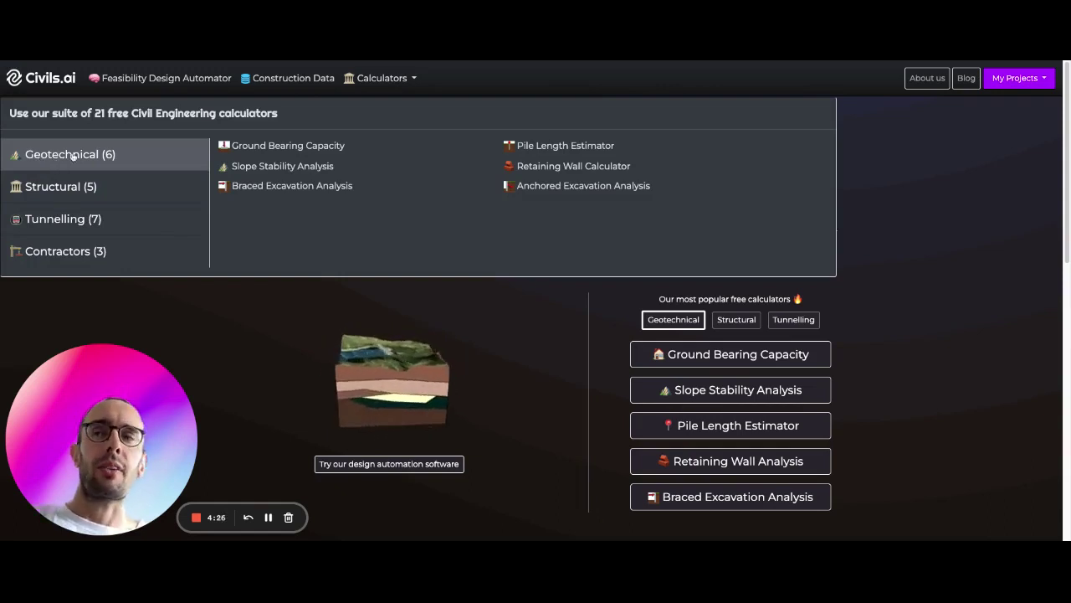
left_click(112, 189)
left_click(70, 227)
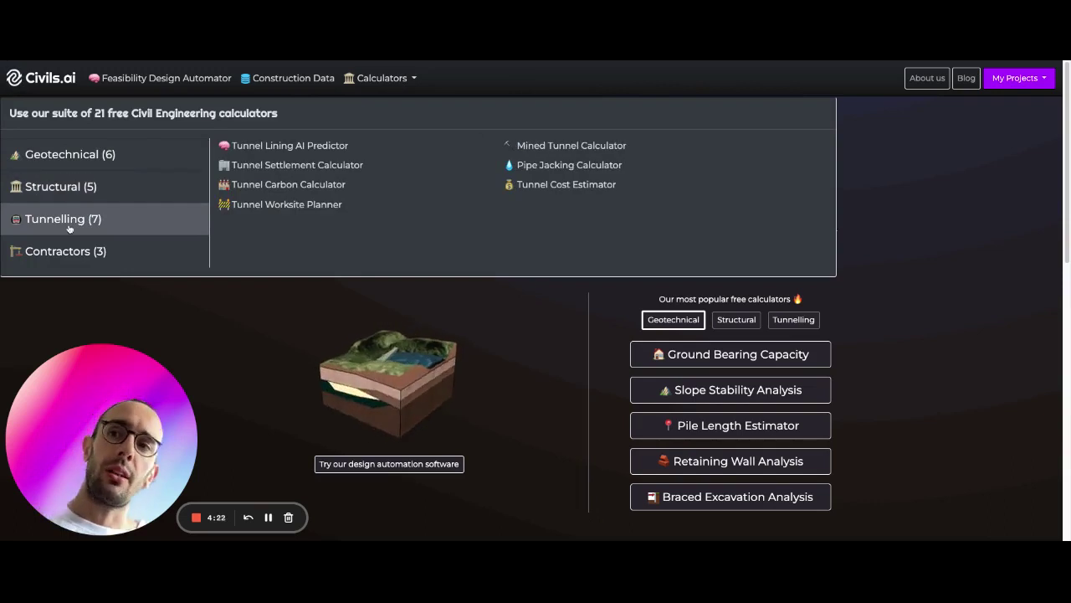
left_click(84, 254)
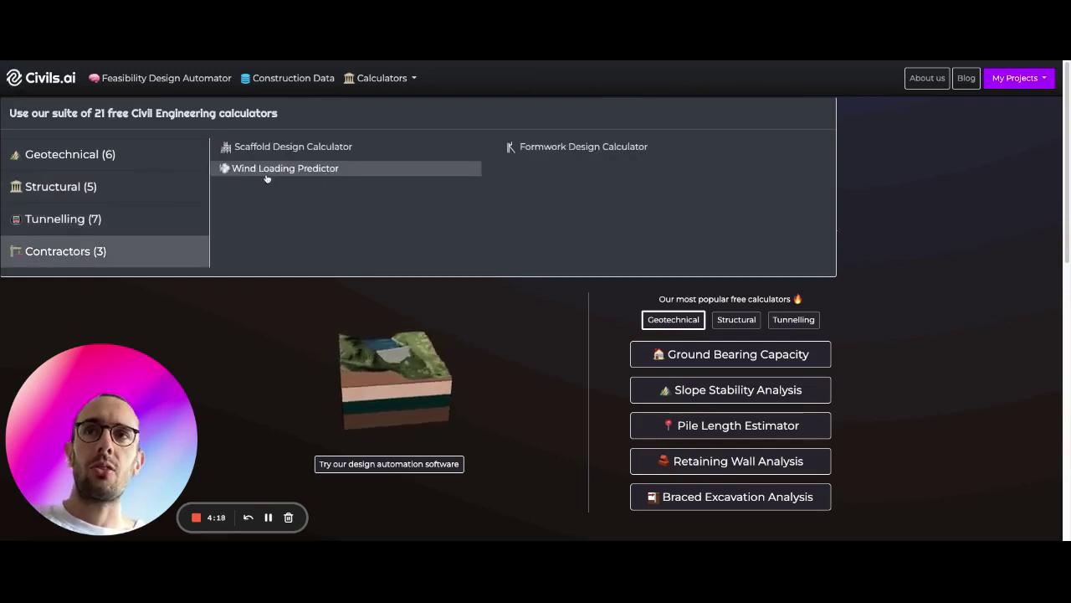
left_click(567, 149)
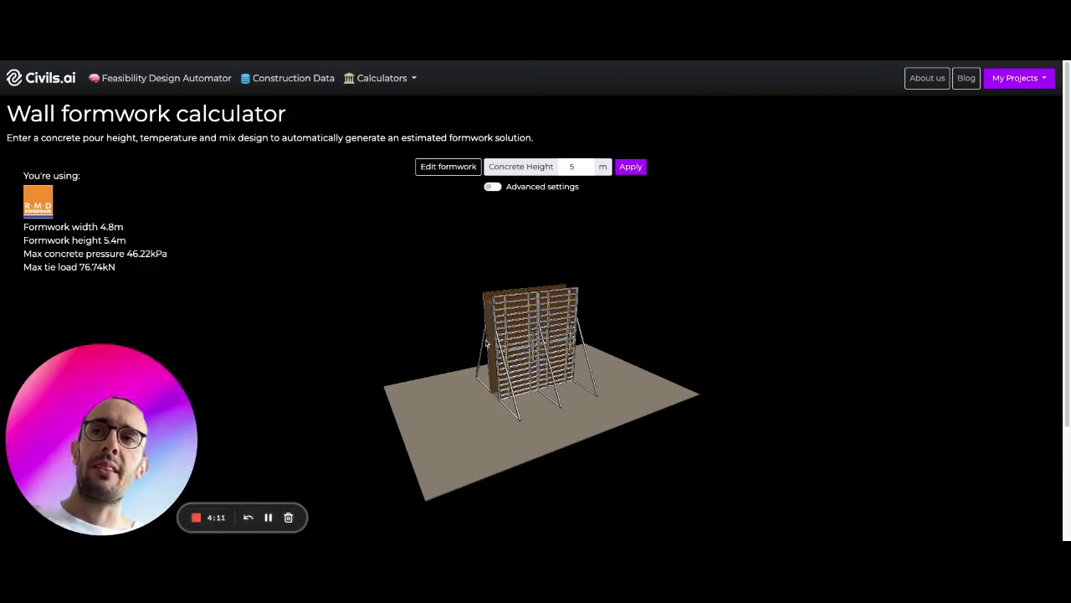
- Examine the generated wall formwork model from all sides, including the panels, ties, props and the gap between the faces
left_click_drag(486, 347, 544, 350)
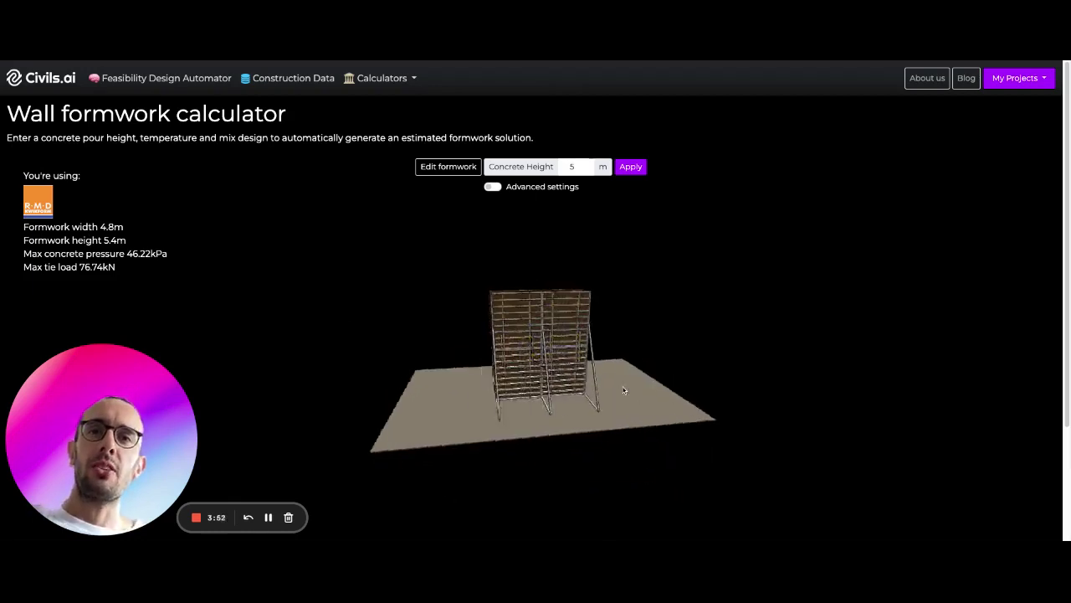
scroll(540, 378, "up", 5)
left_click_drag(627, 367, 485, 385)
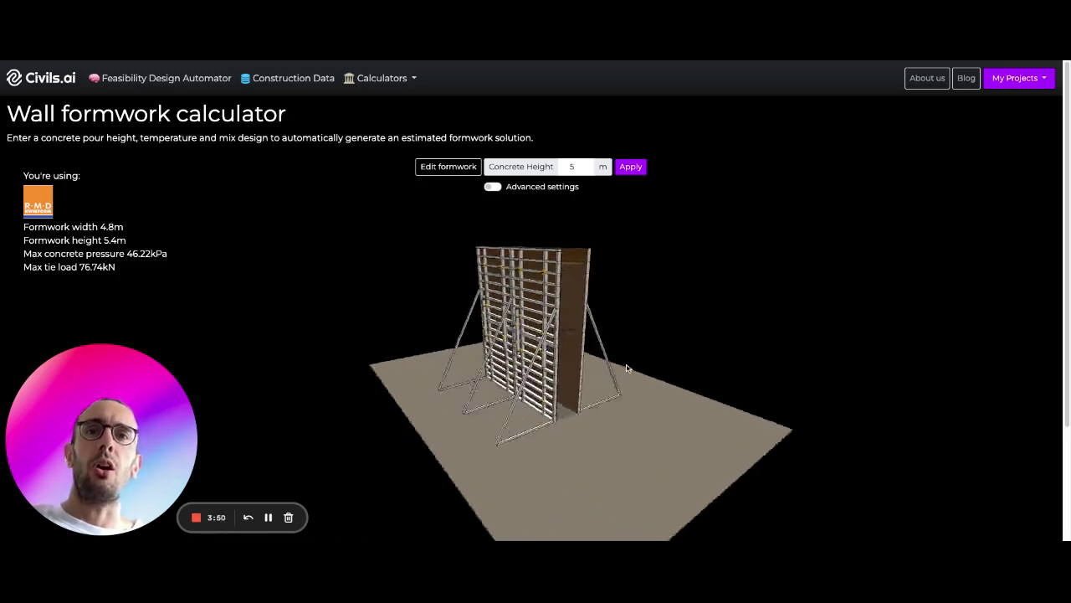
left_click_drag(627, 368, 516, 368)
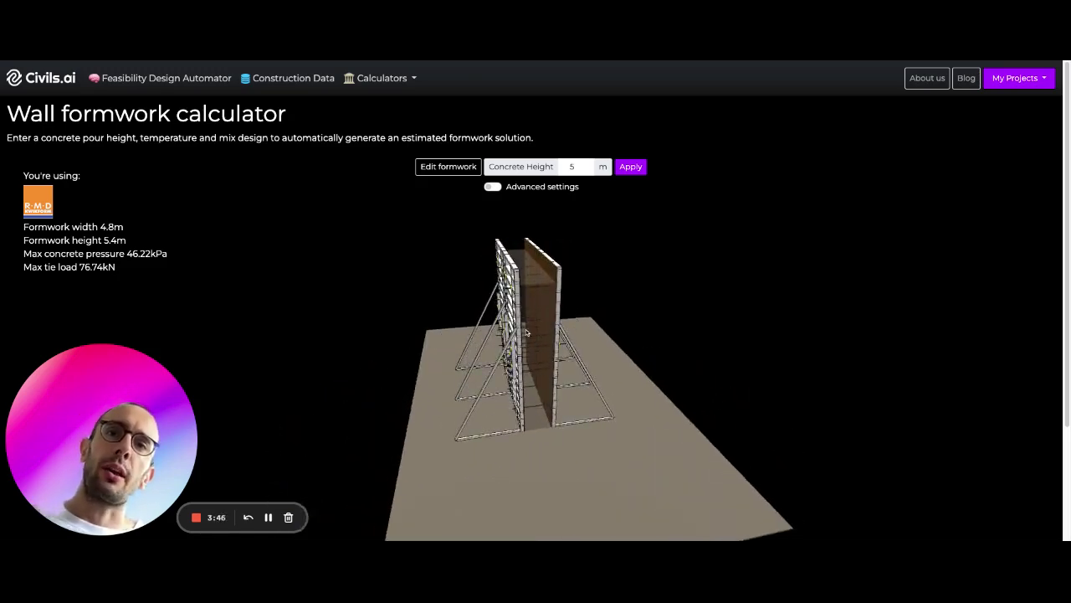
left_click_drag(502, 352, 540, 362)
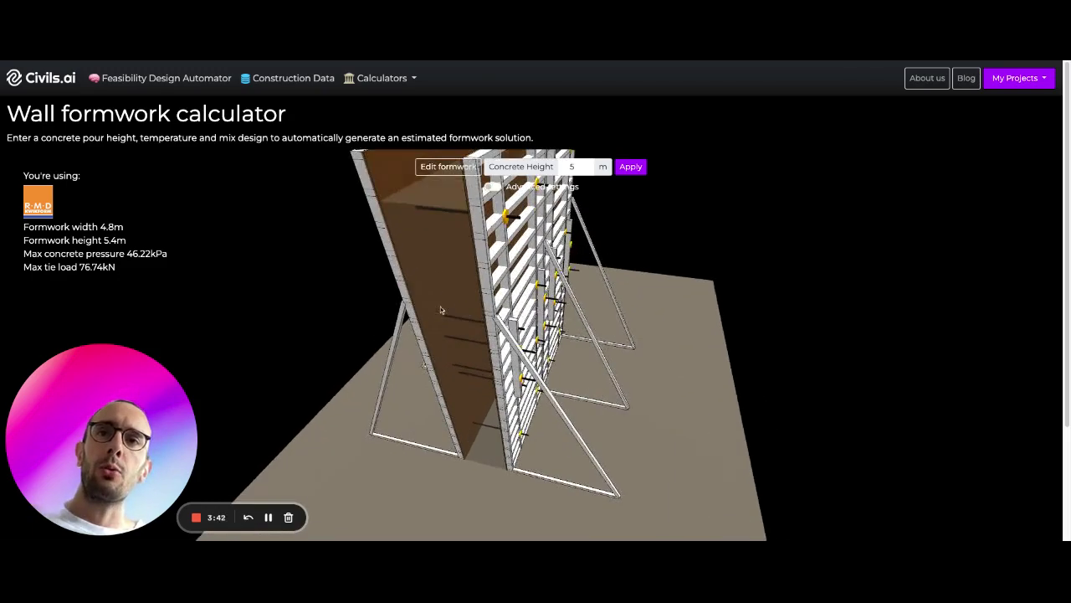
left_click_drag(400, 268, 570, 256)
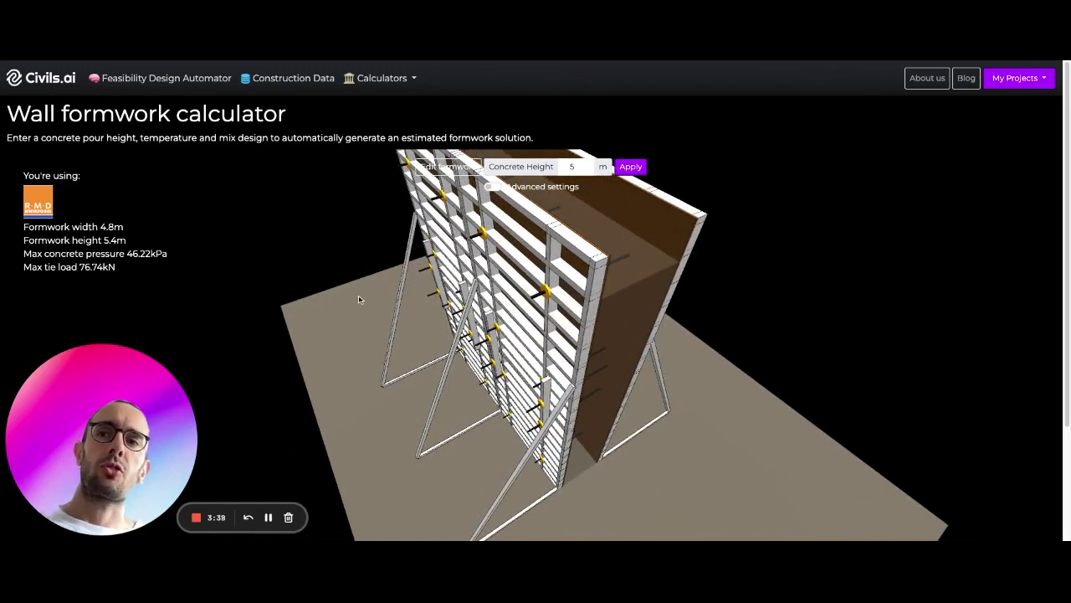
scroll(599, 401, "down", 2)
left_click_drag(505, 404, 533, 369)
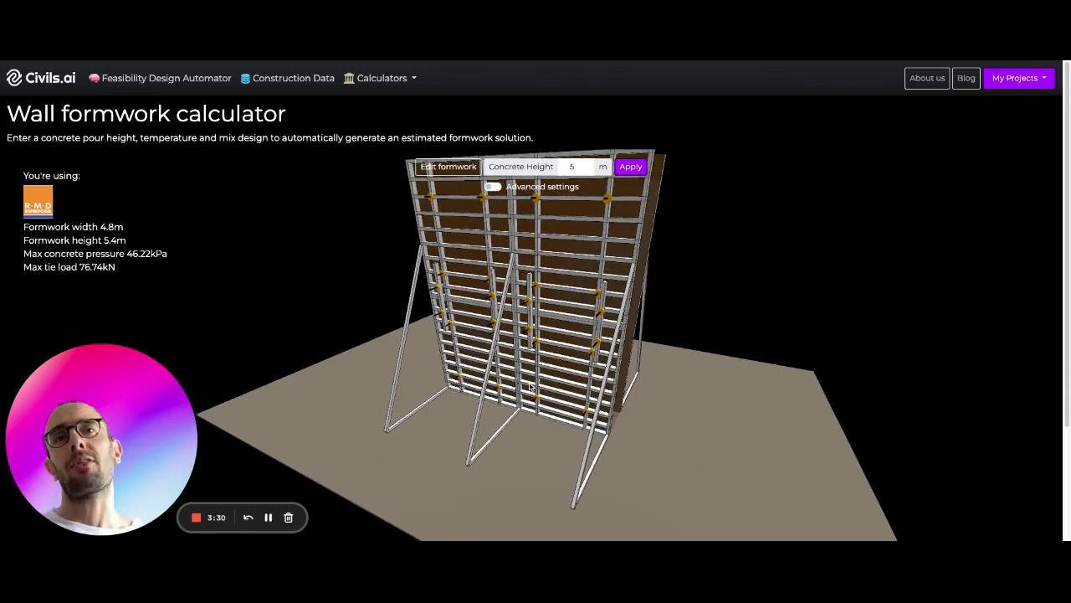
left_click_drag(621, 427, 533, 365)
left_click_drag(473, 490, 393, 425)
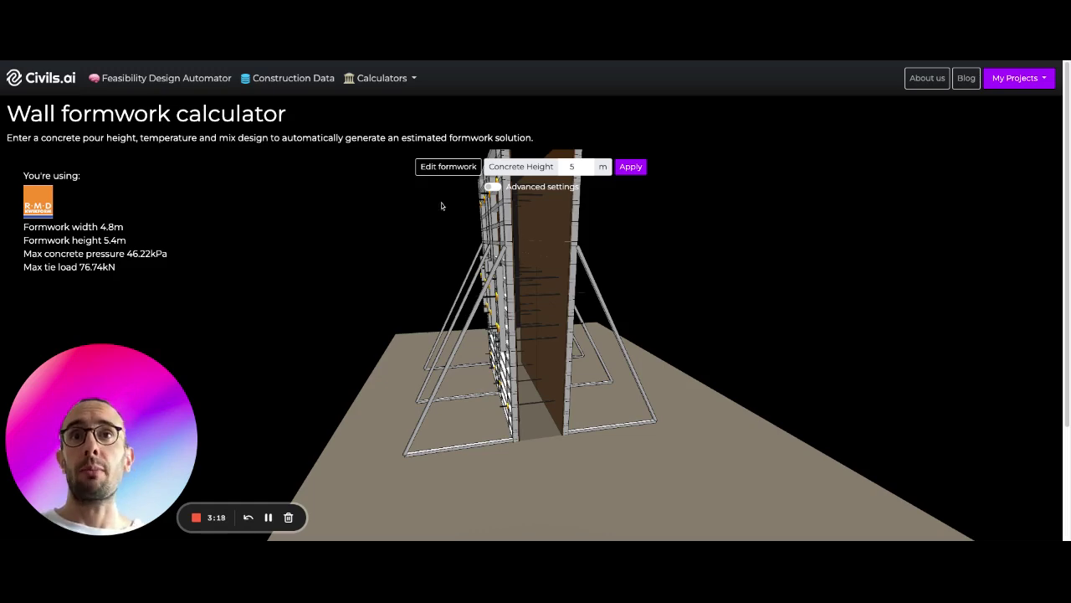
left_click_drag(431, 252, 519, 392)
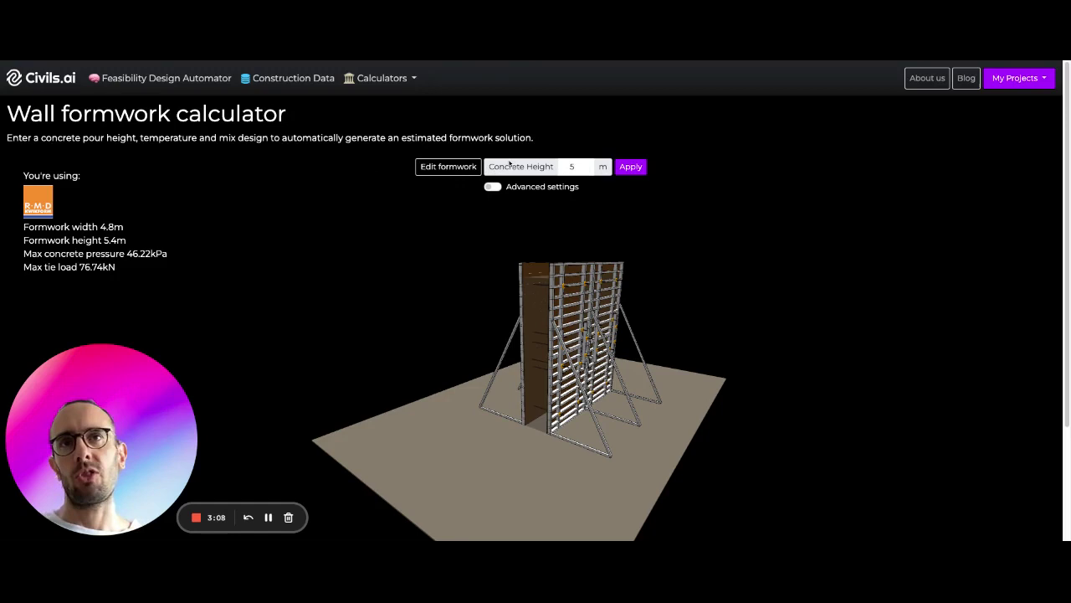
- Set the concrete height to 6 m and regenerate the wall formwork
double_click(571, 167)
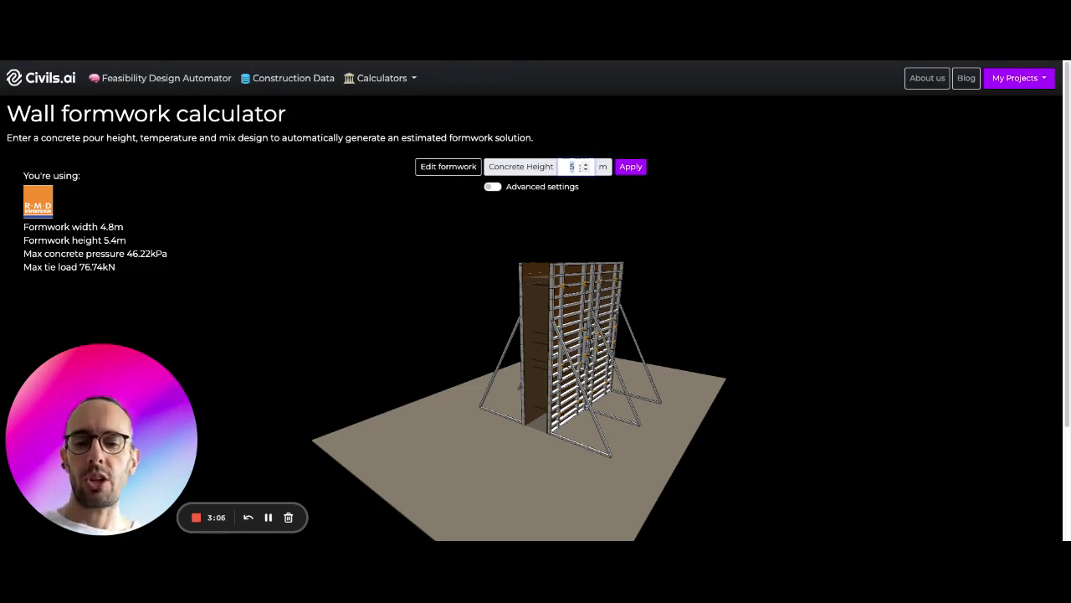
type("6")
left_click(626, 167)
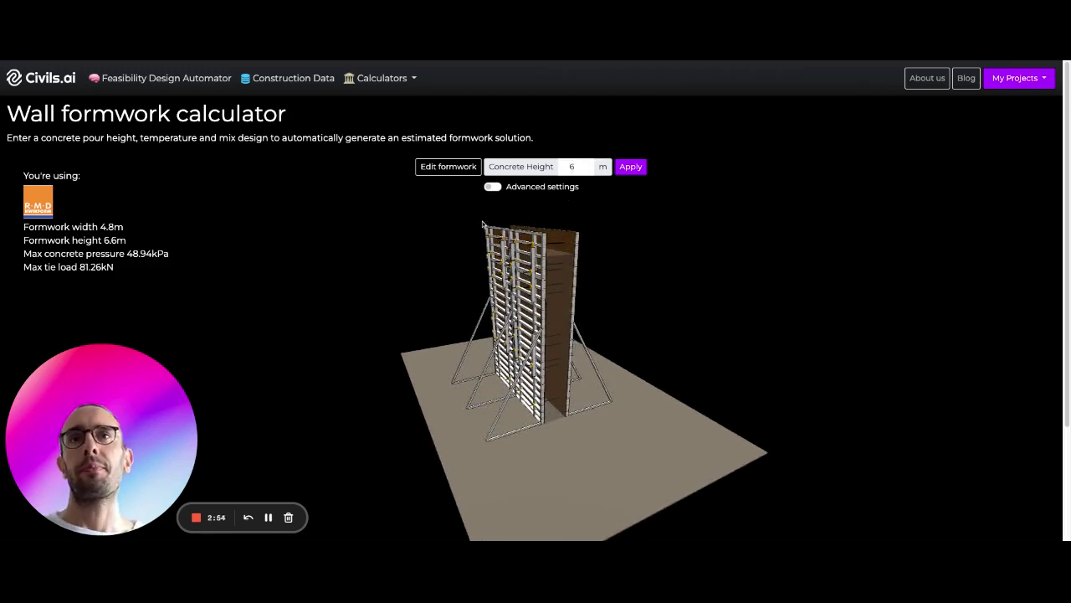
- Add a Maxima Panel 1200mm (width) to the wall formwork assembly and return to the model
left_click(436, 167)
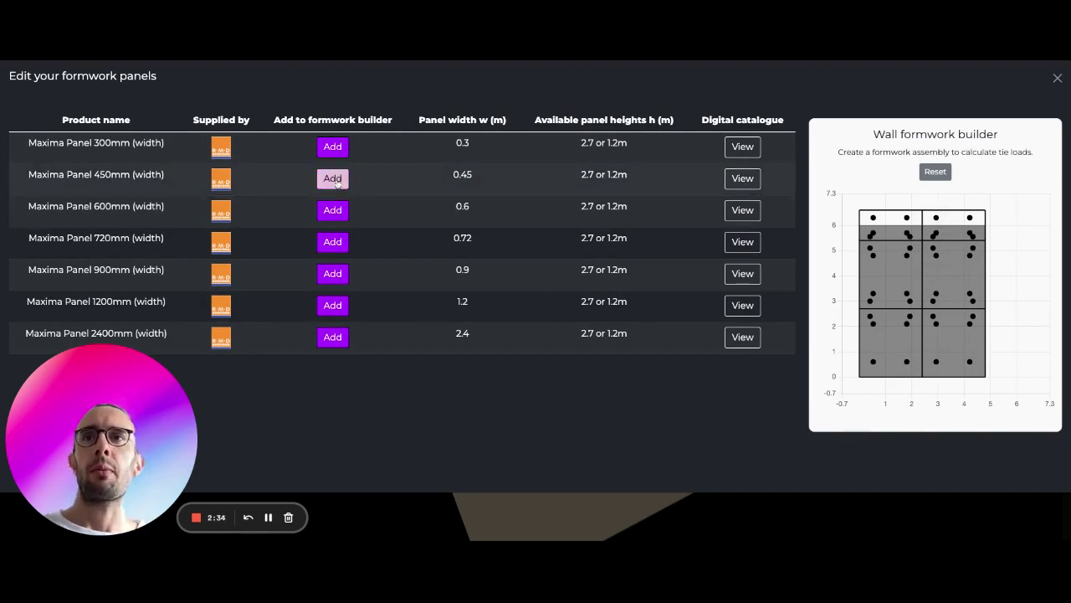
left_click(343, 309)
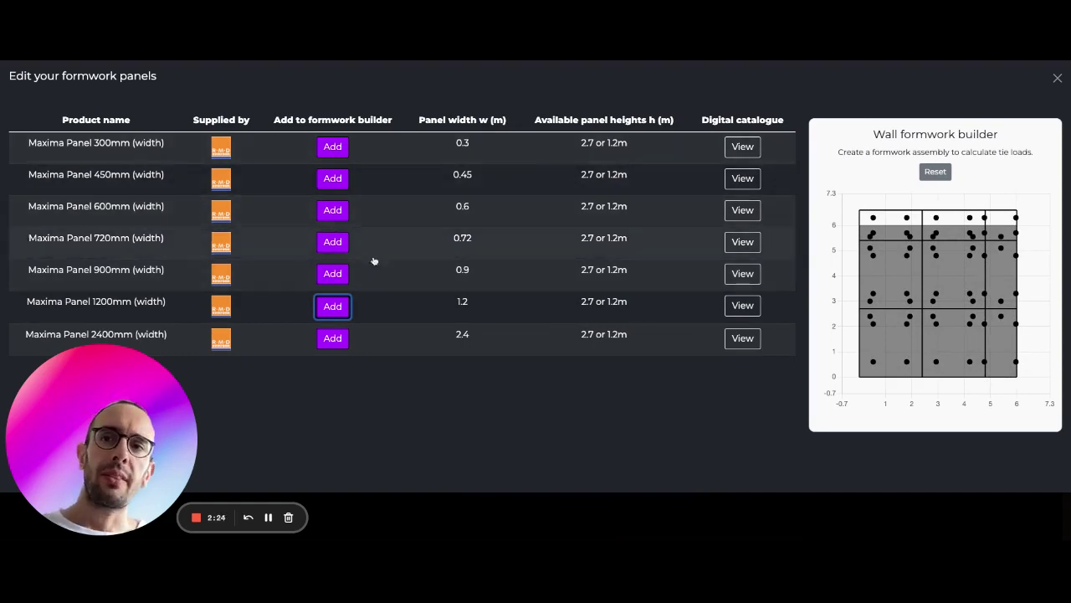
left_click(755, 507)
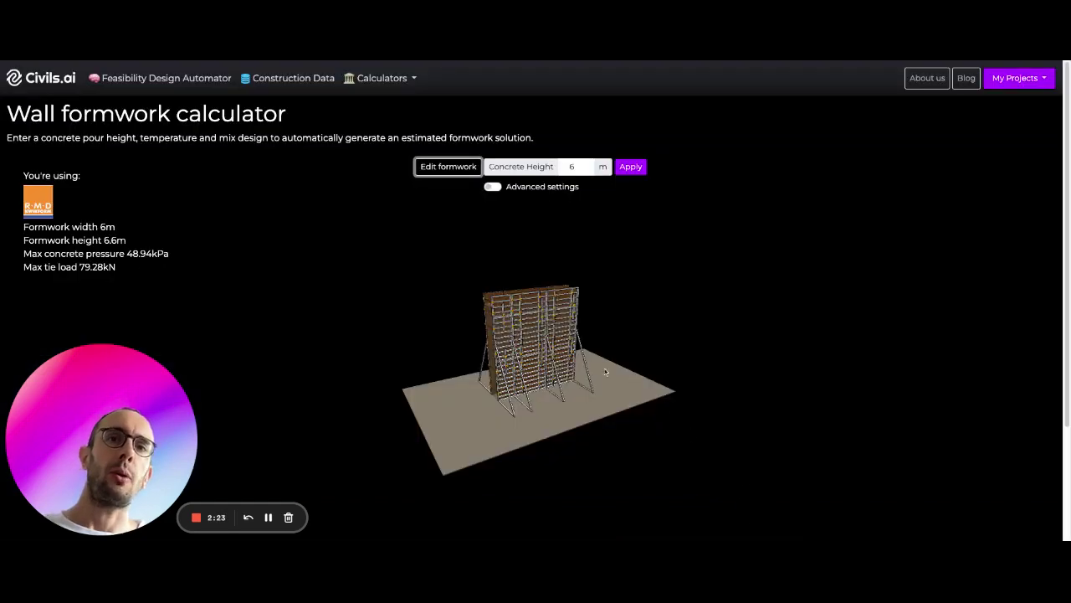
- Enable the advanced settings, set the pour rate to 2 m/hr and recalculate the formwork
left_click_drag(605, 371, 545, 369)
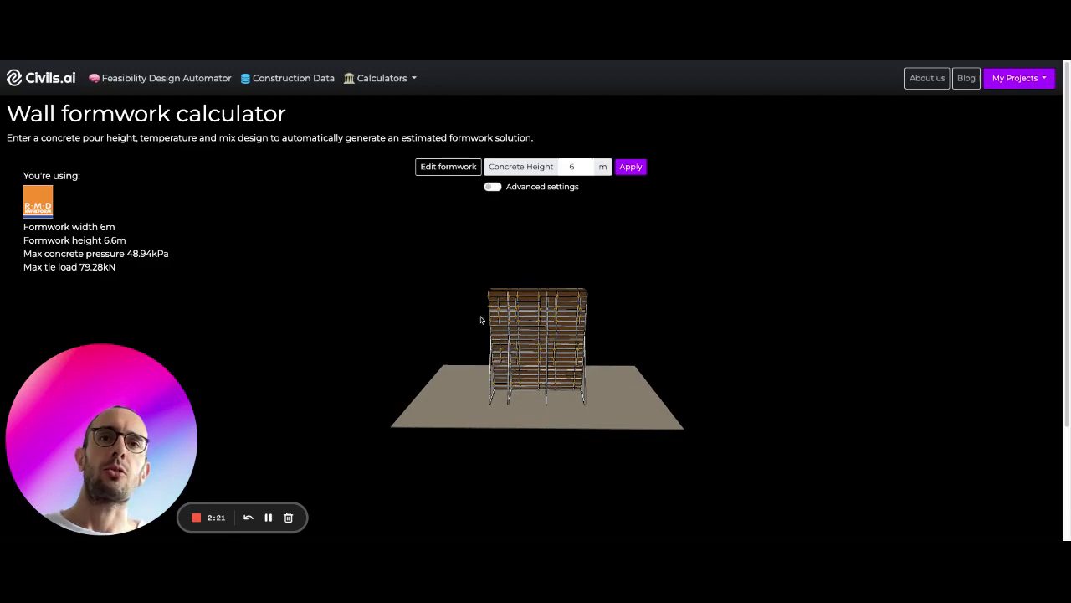
left_click_drag(512, 303, 515, 270)
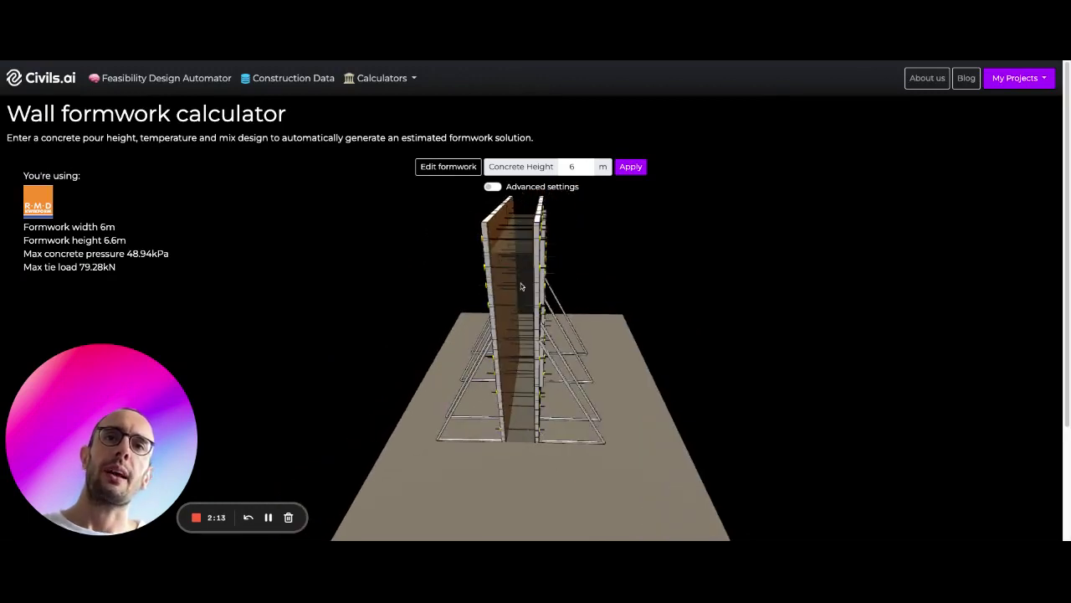
left_click(492, 187)
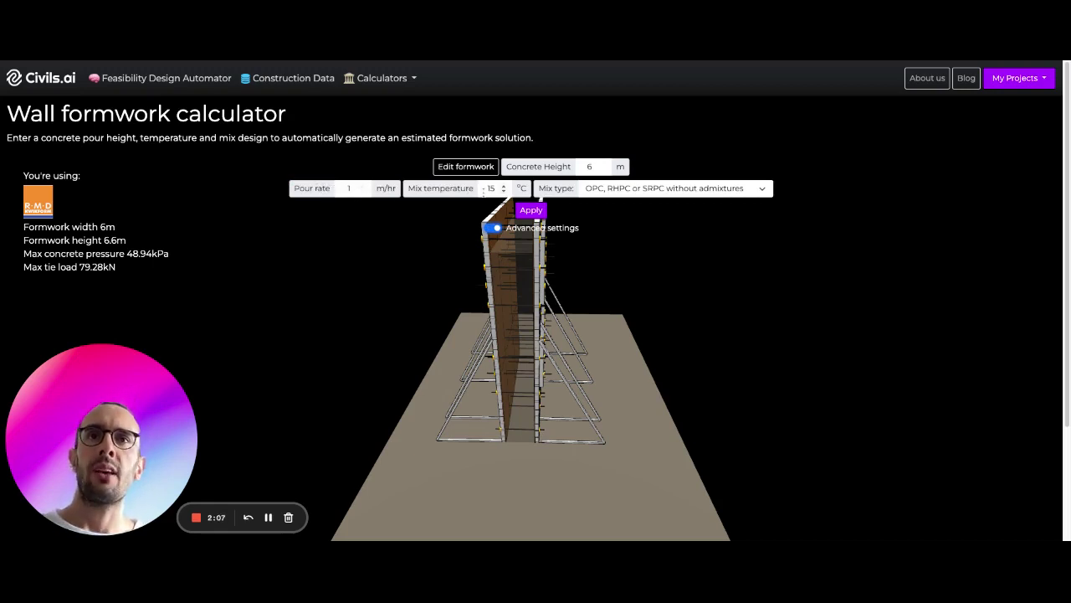
left_click(609, 191)
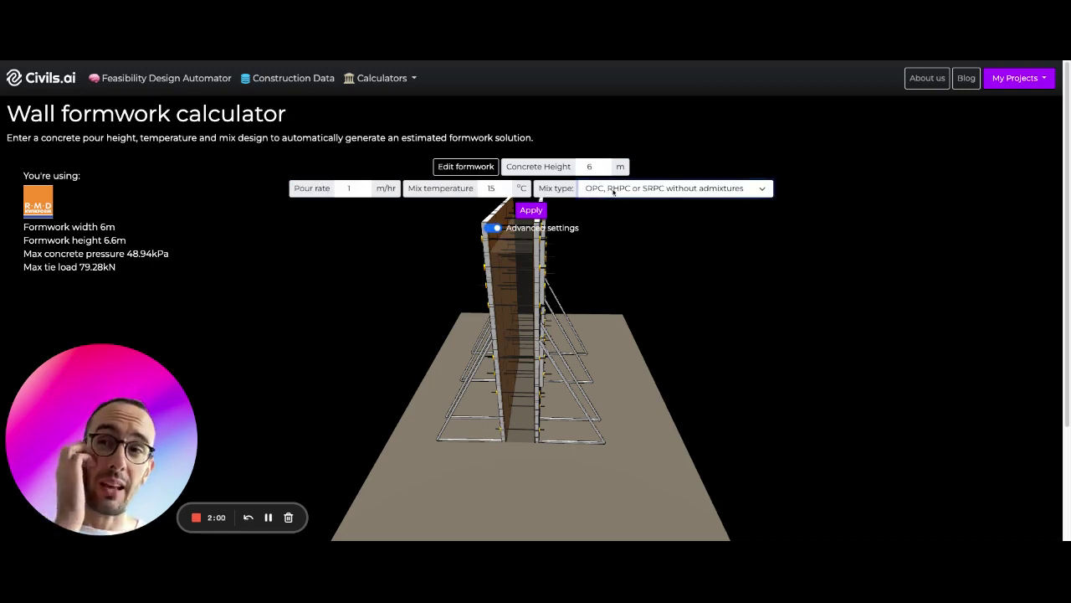
left_click(347, 188)
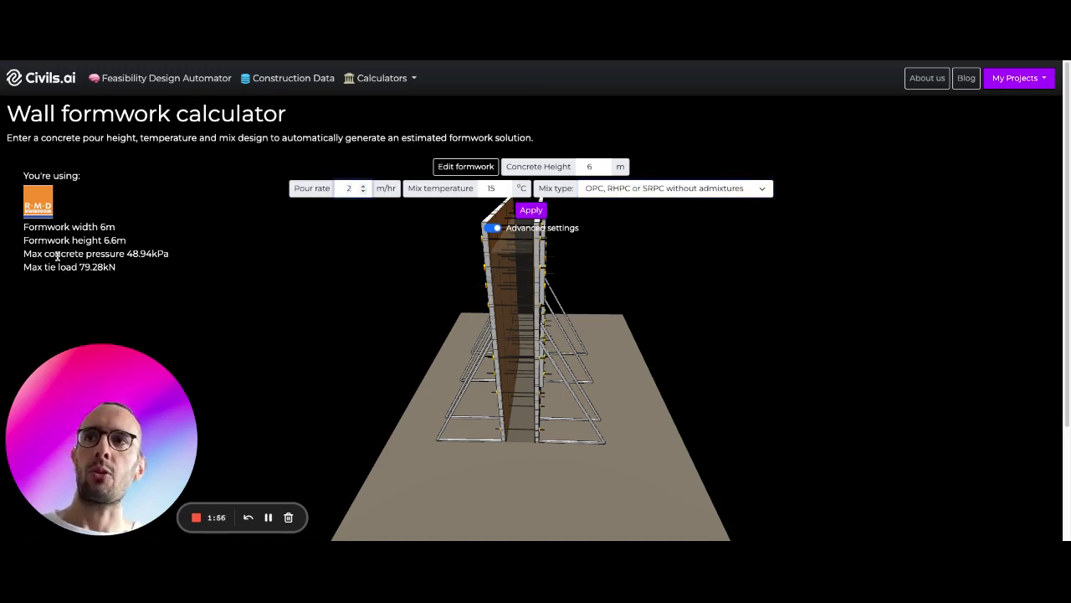
left_click(531, 210)
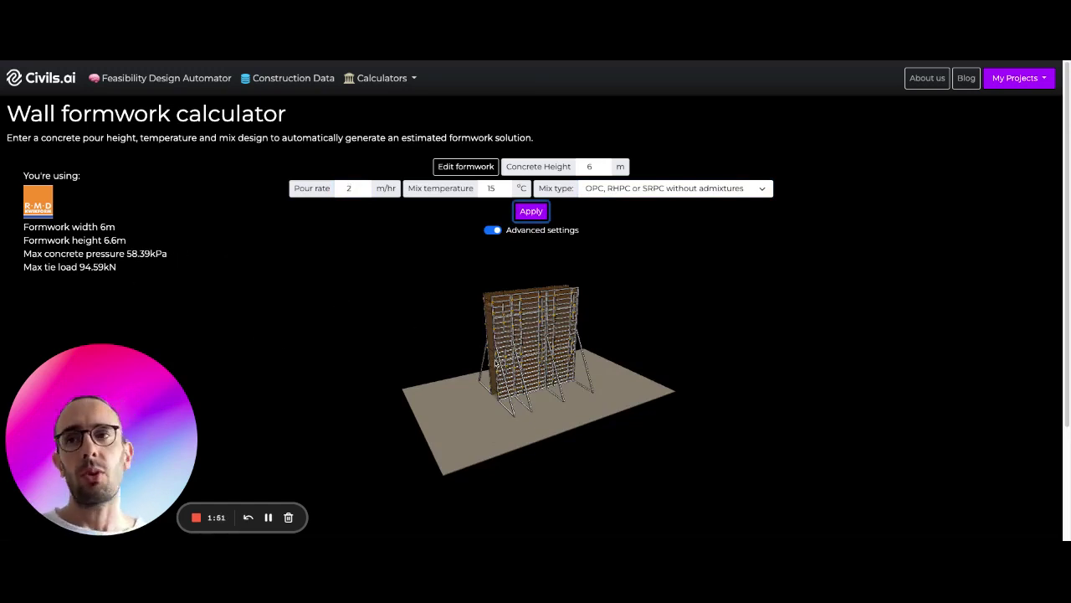
- Turn off the advanced settings, leaving the mix temperature as it is
left_click_drag(498, 358, 528, 326)
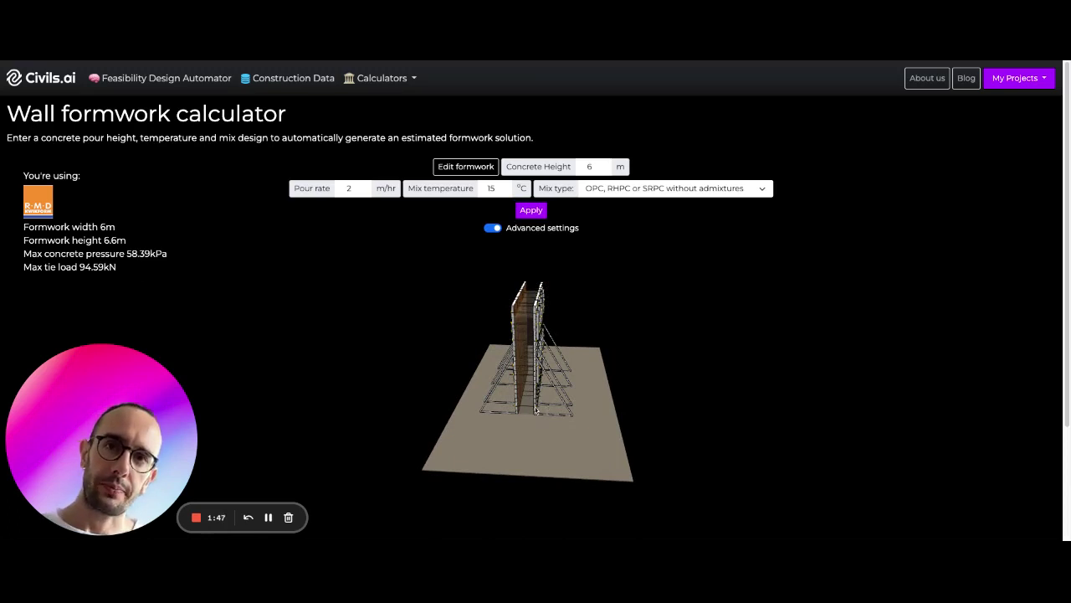
left_click_drag(531, 404, 529, 400)
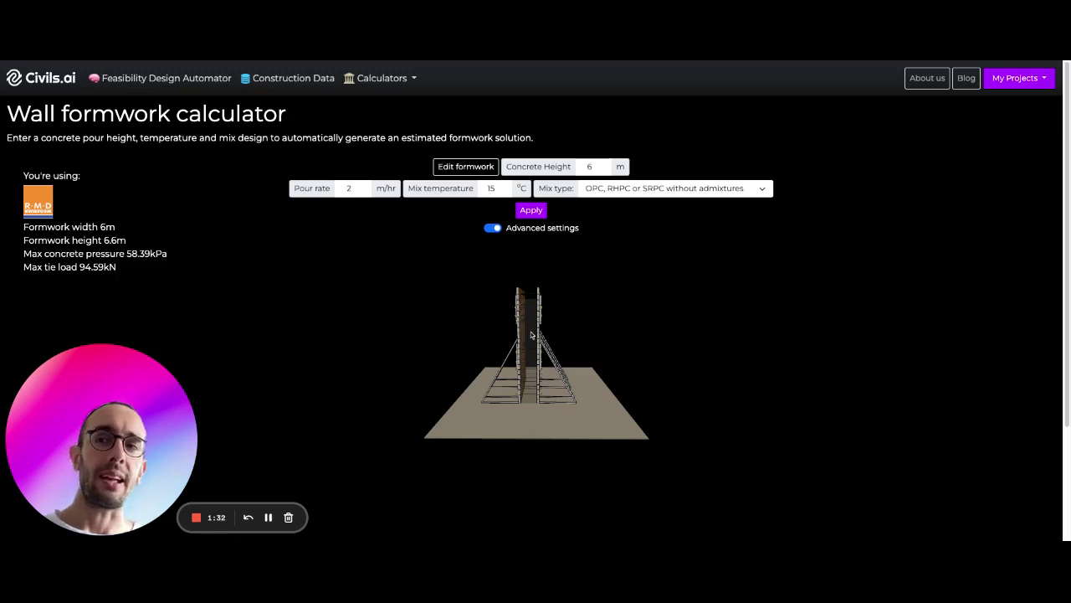
scroll(529, 337, "up", 3)
scroll(564, 325, "up", 5)
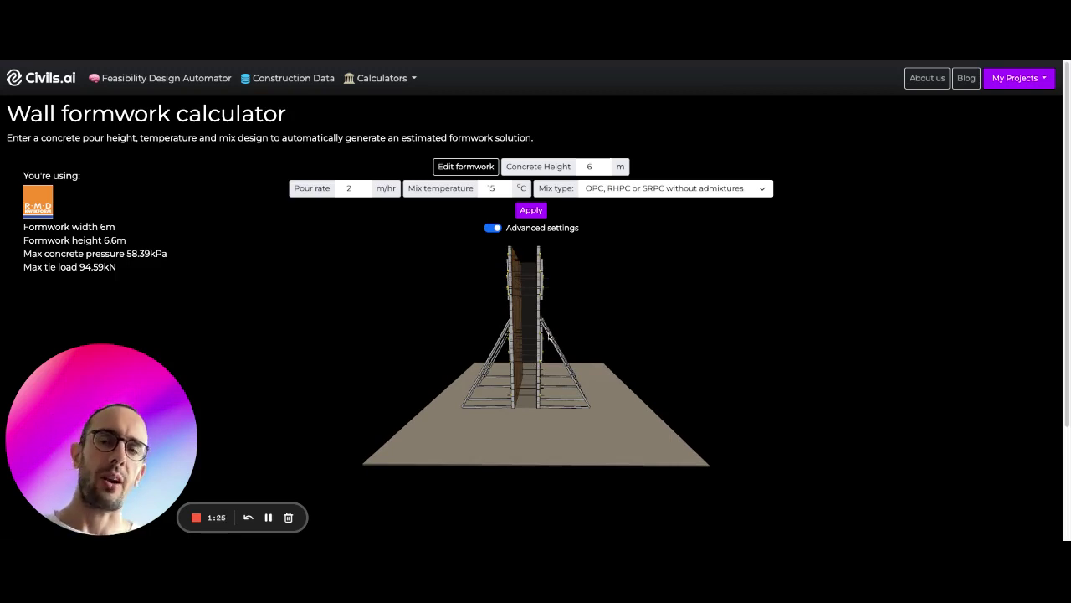
left_click_drag(550, 339, 574, 364)
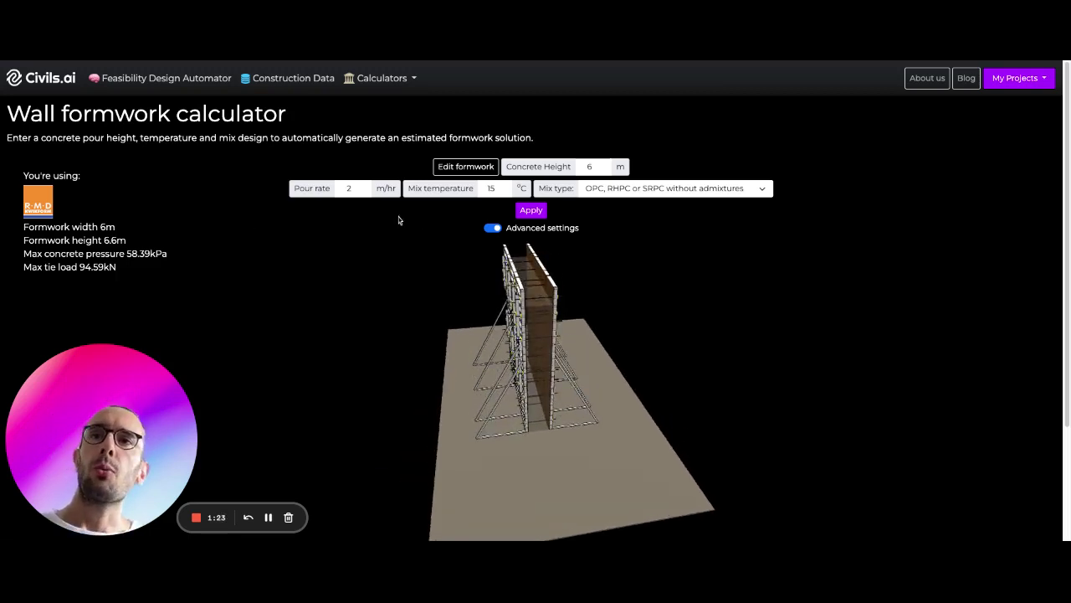
double_click(487, 189)
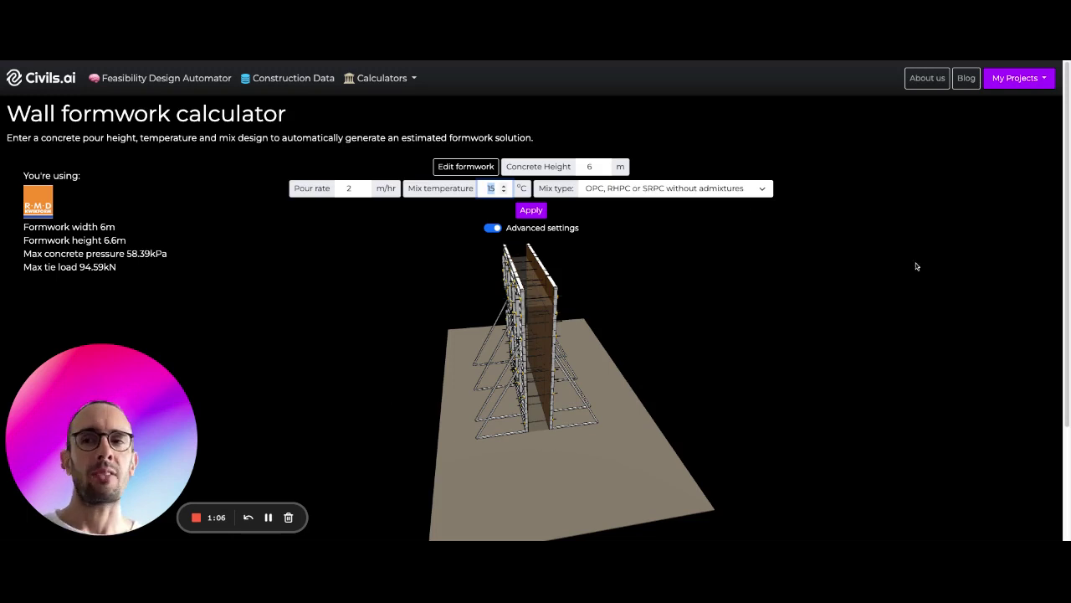
left_click(780, 370)
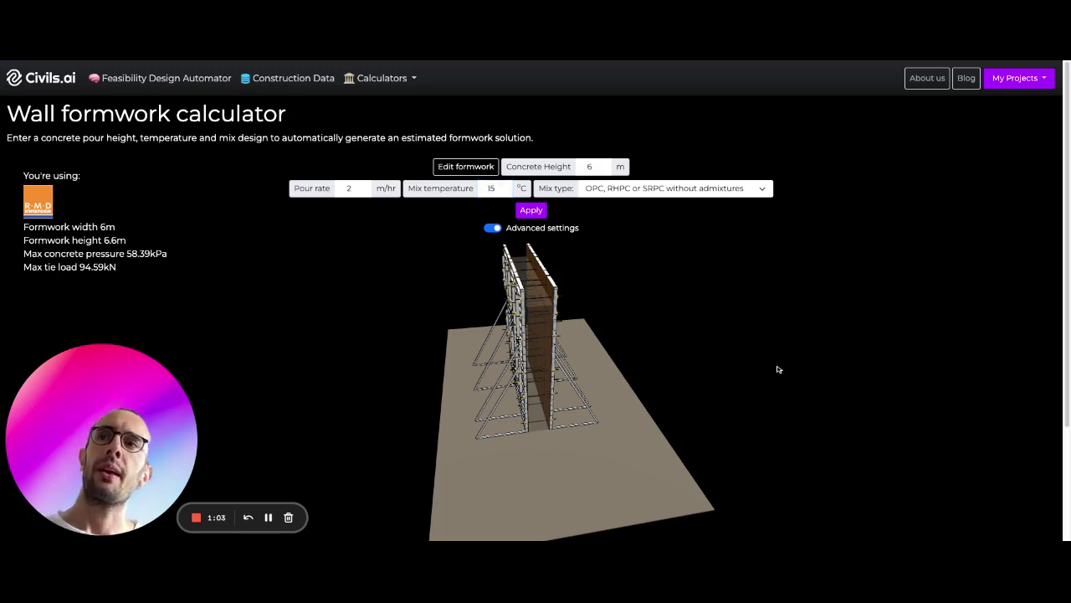
left_click(492, 228)
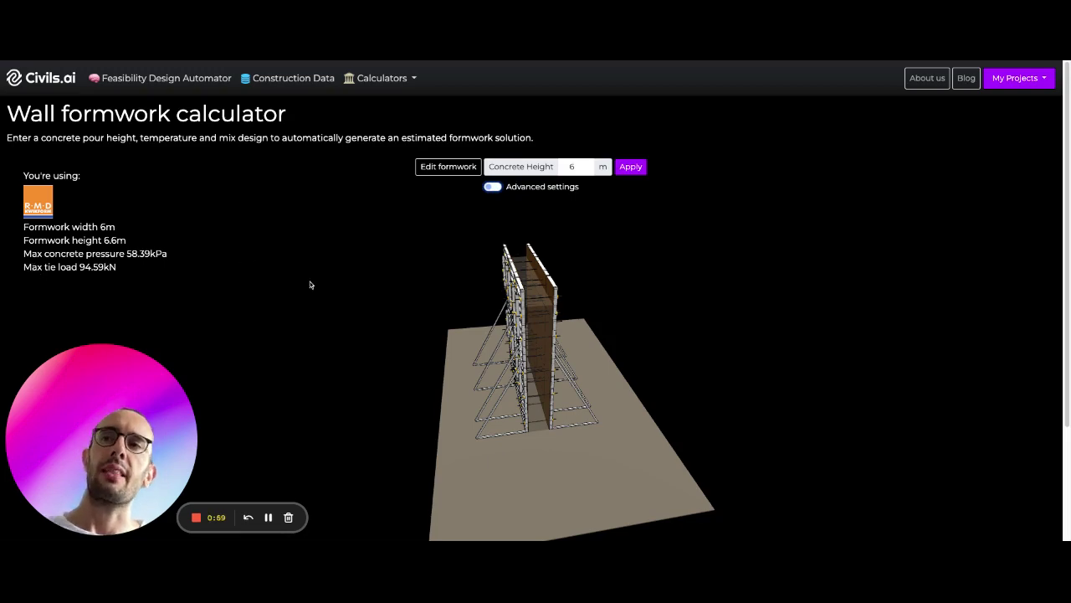
- Examine the recalculated formwork model from several sides alongside its maximum concrete pressure and tie load
left_click_drag(654, 350, 529, 334)
scroll(530, 315, "up", 3)
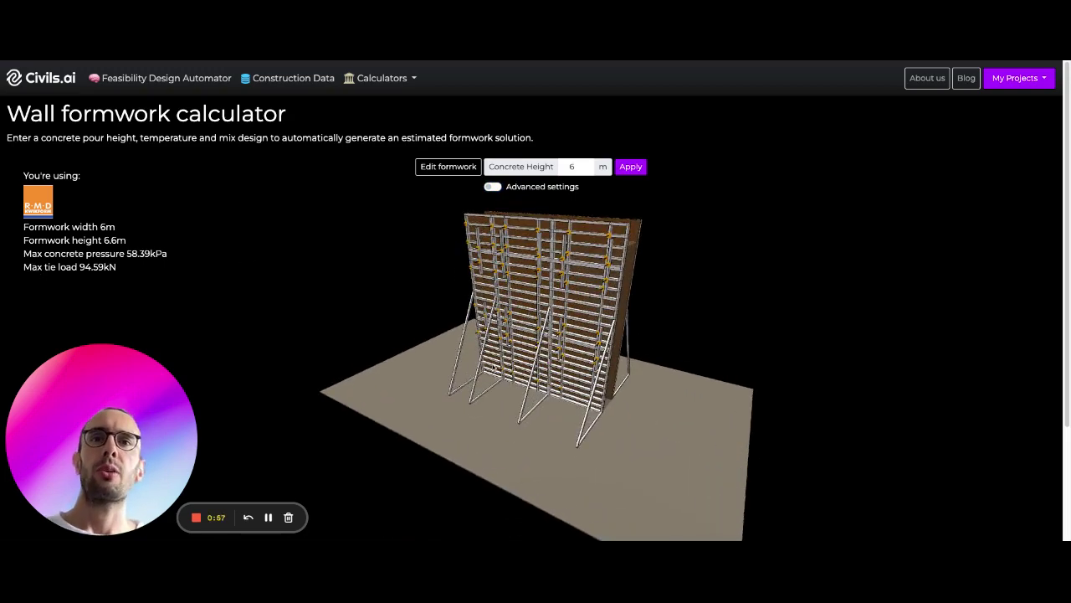
left_click_drag(494, 367, 540, 370)
left_click_drag(561, 310, 466, 311)
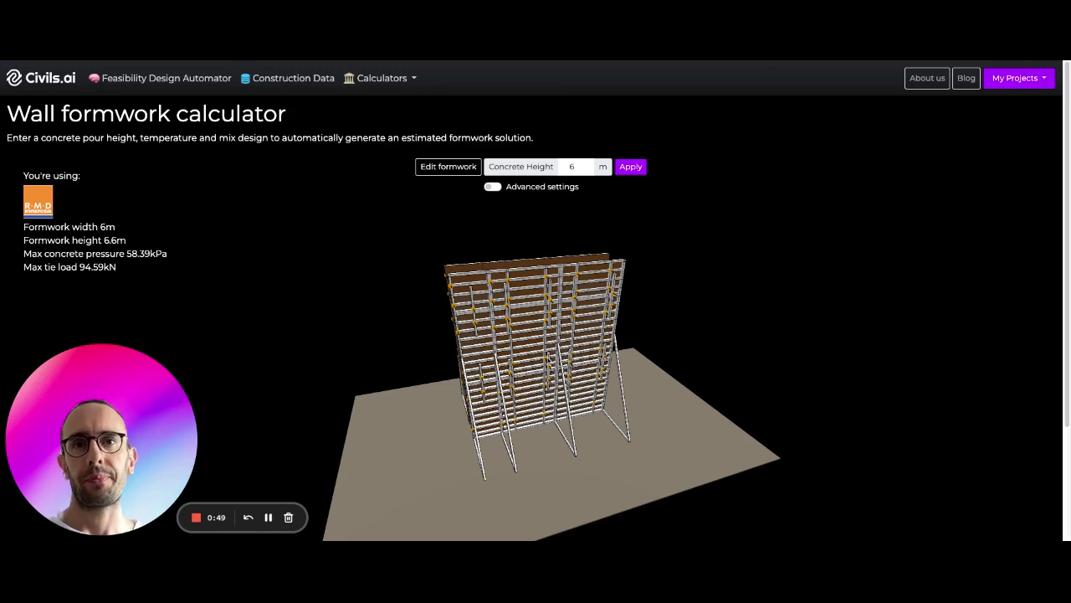
left_click_drag(586, 353, 408, 367)
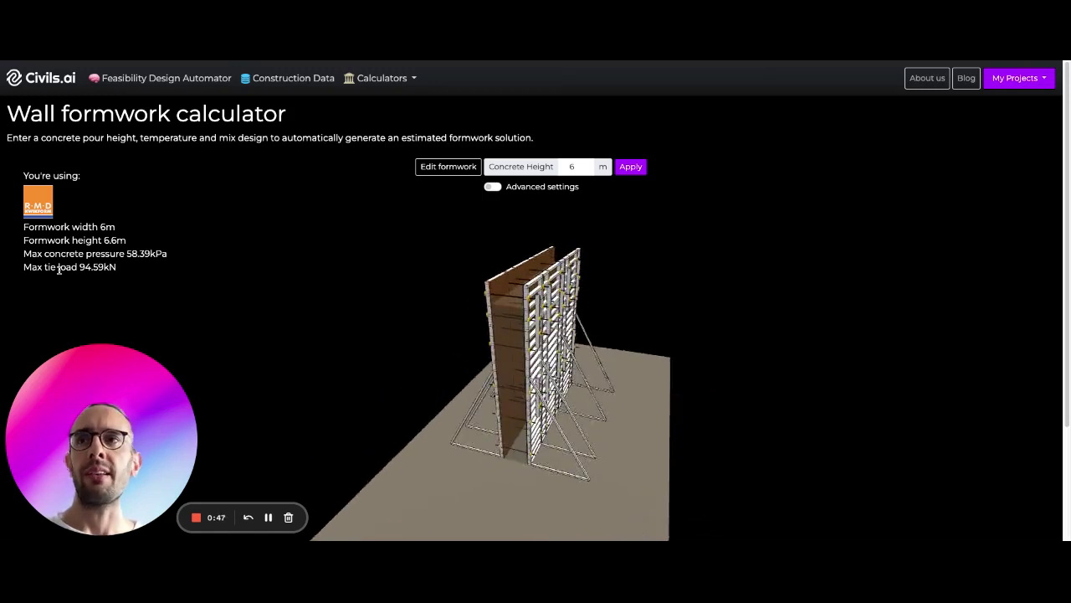
left_click_drag(542, 377, 628, 440)
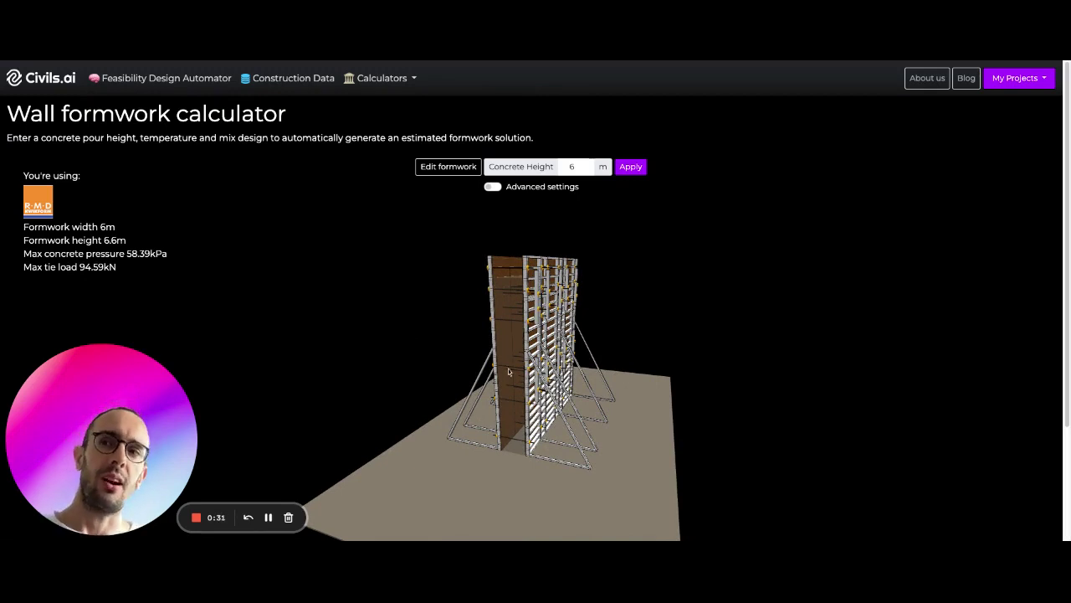
left_click_drag(521, 375, 545, 374)
left_click_drag(482, 350, 509, 360)
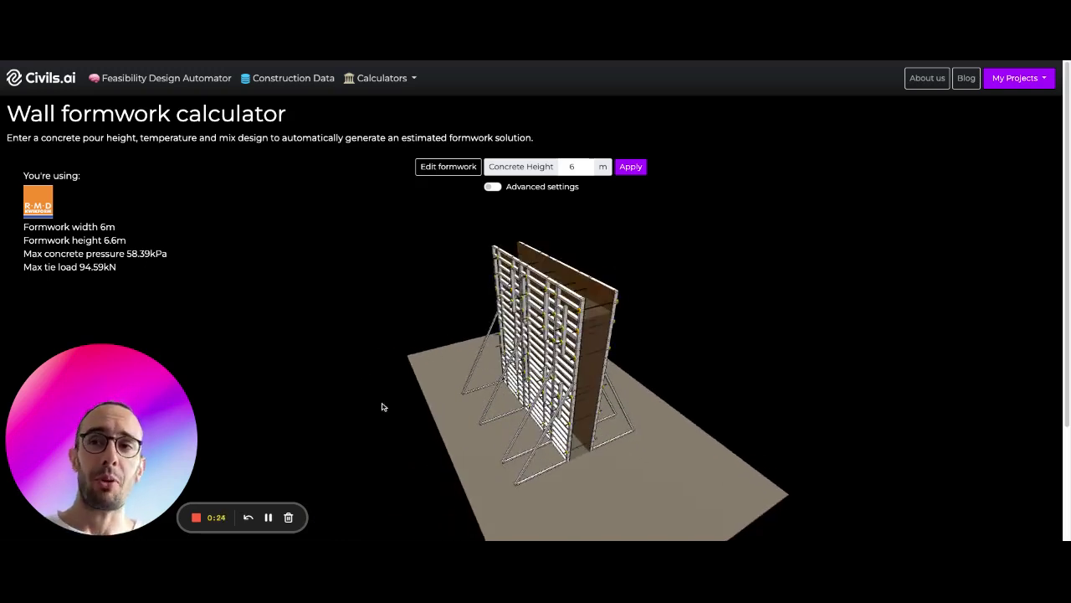
mouse_move(154, 486)
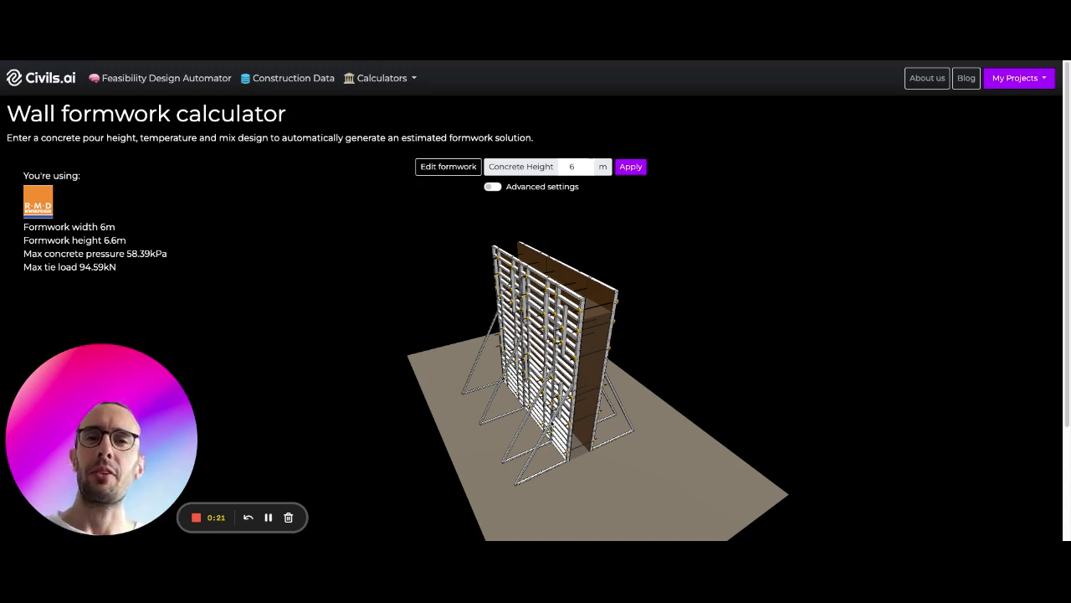
left_click_drag(636, 443, 551, 420)
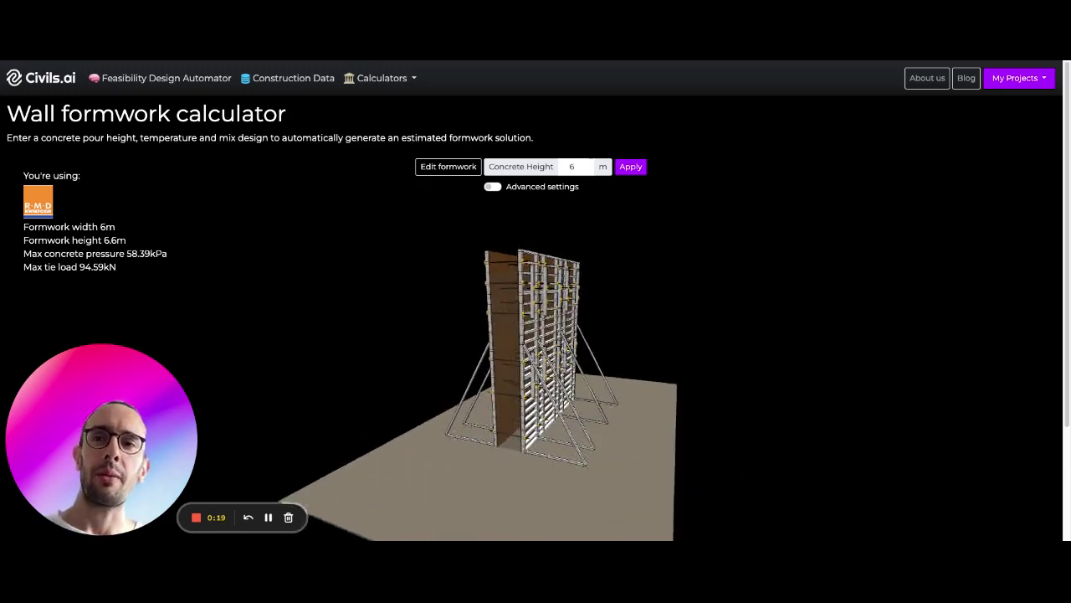